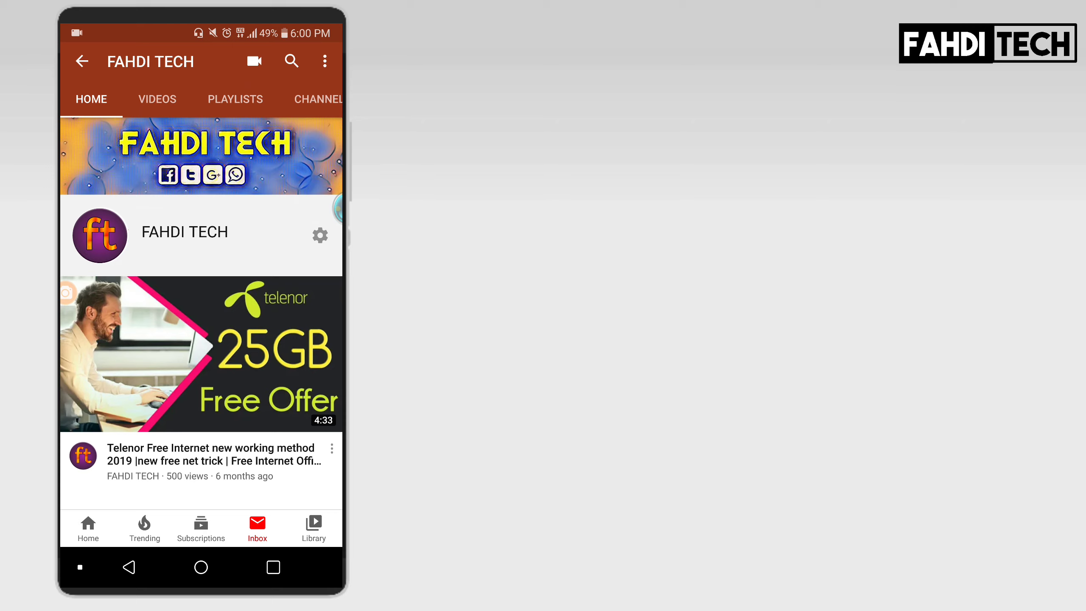
Leave YouTube for the home screen and locate the DU Recorder icon among the pages
click(340, 209)
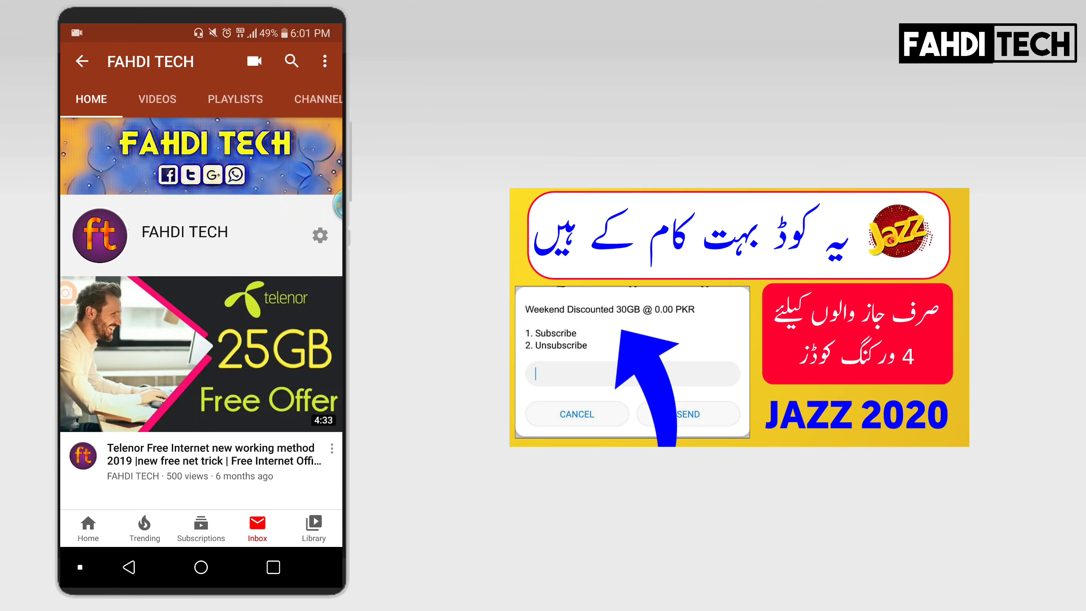
click(202, 567)
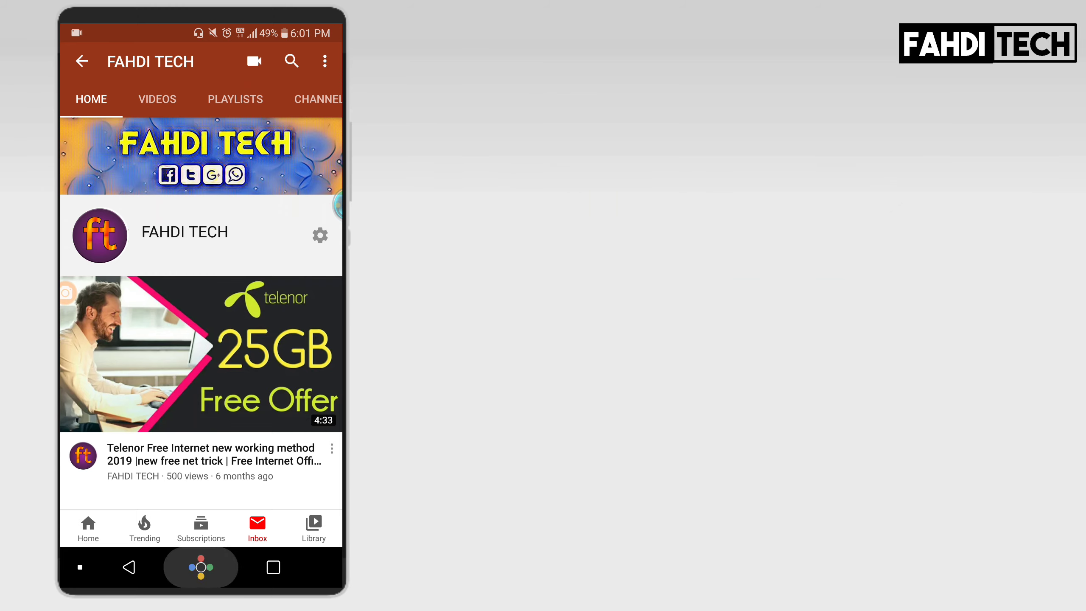
mouse_move(281, 254)
mouse_down()
mouse_move(102, 255)
mouse_move(281, 255)
mouse_up()
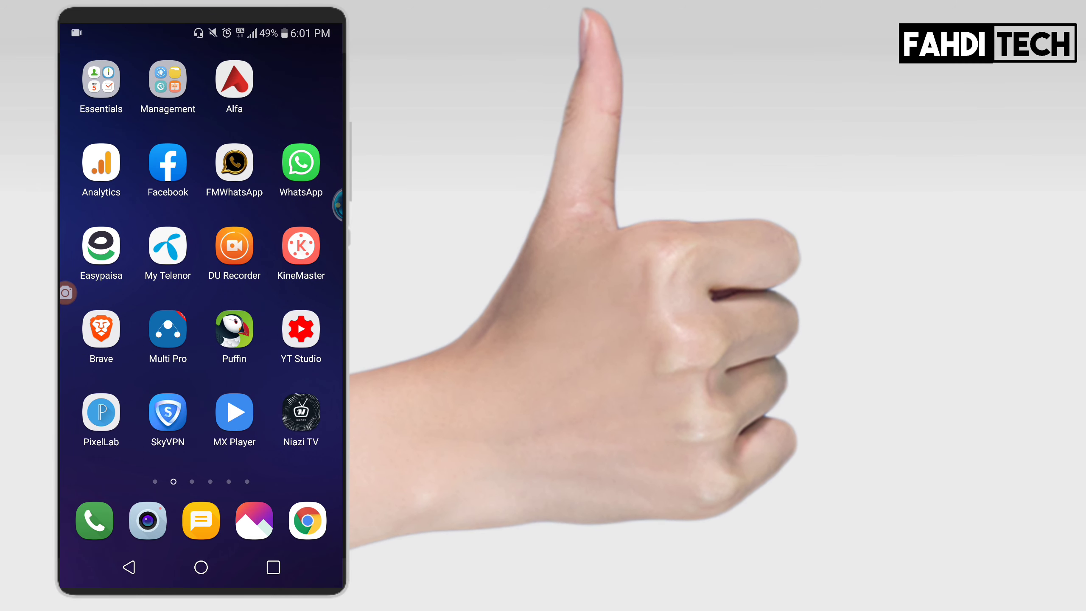
click(234, 246)
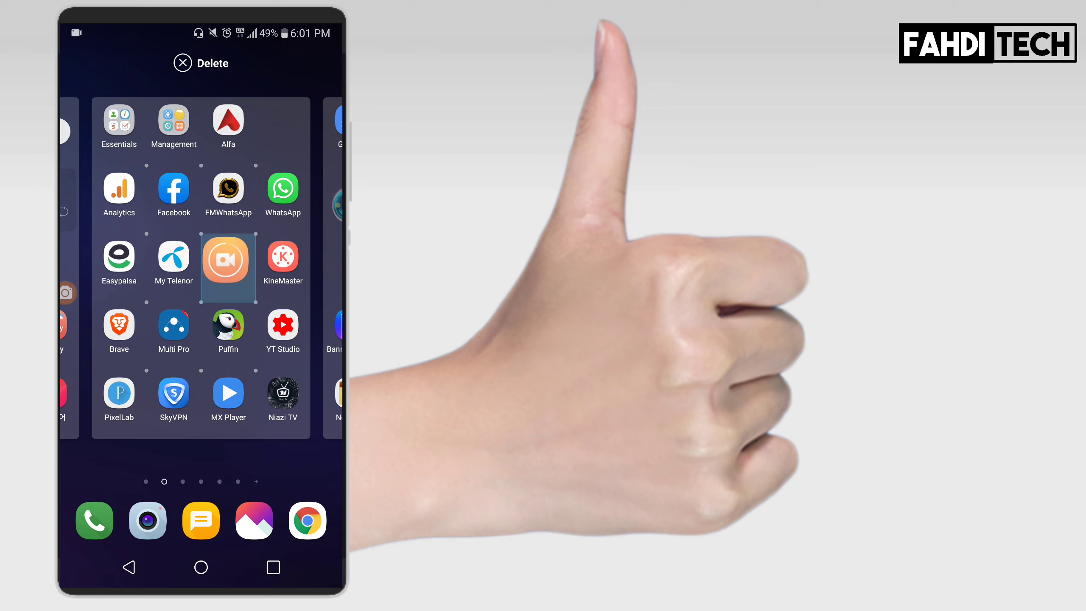
drag(234, 246, 229, 255)
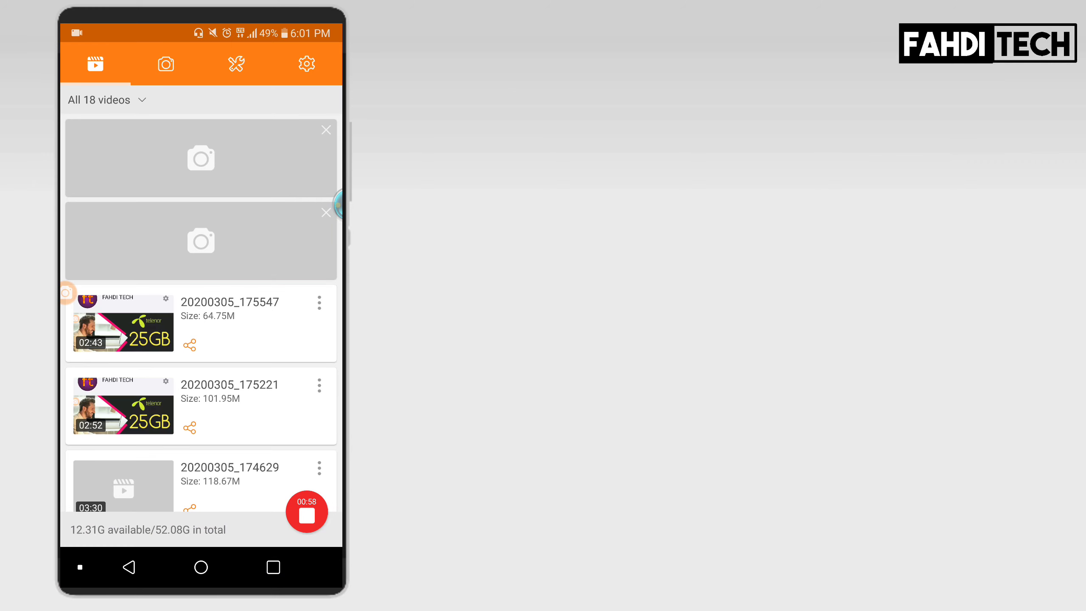
scroll(201, 314, down, 2)
scroll(202, 314, down, 4)
scroll(201, 314, up, 6)
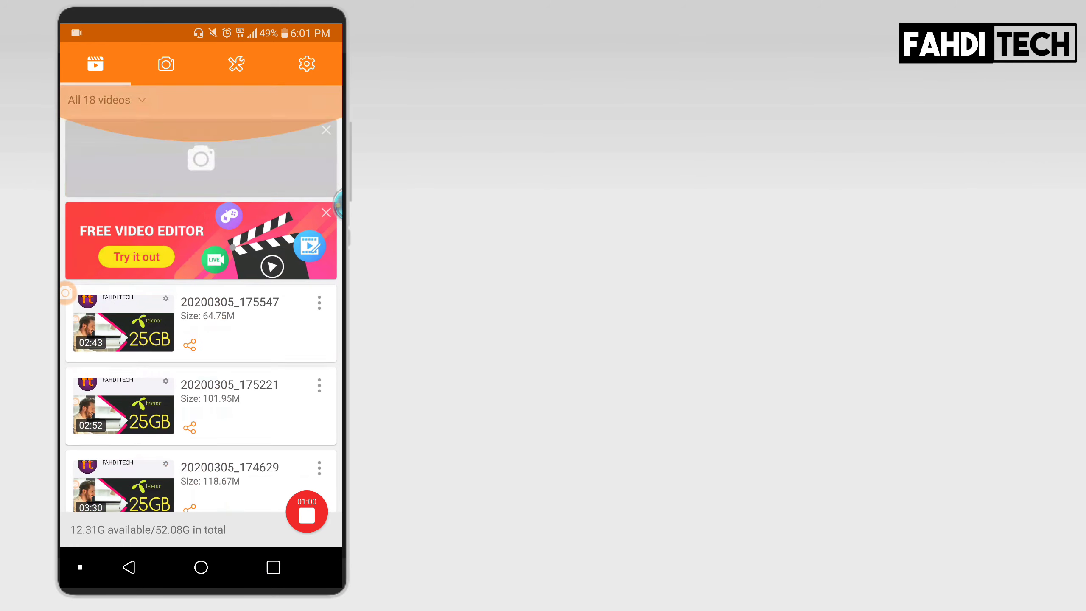
Open DU Recorder settings and check Video resolution, leaving it at 1440p
click(306, 64)
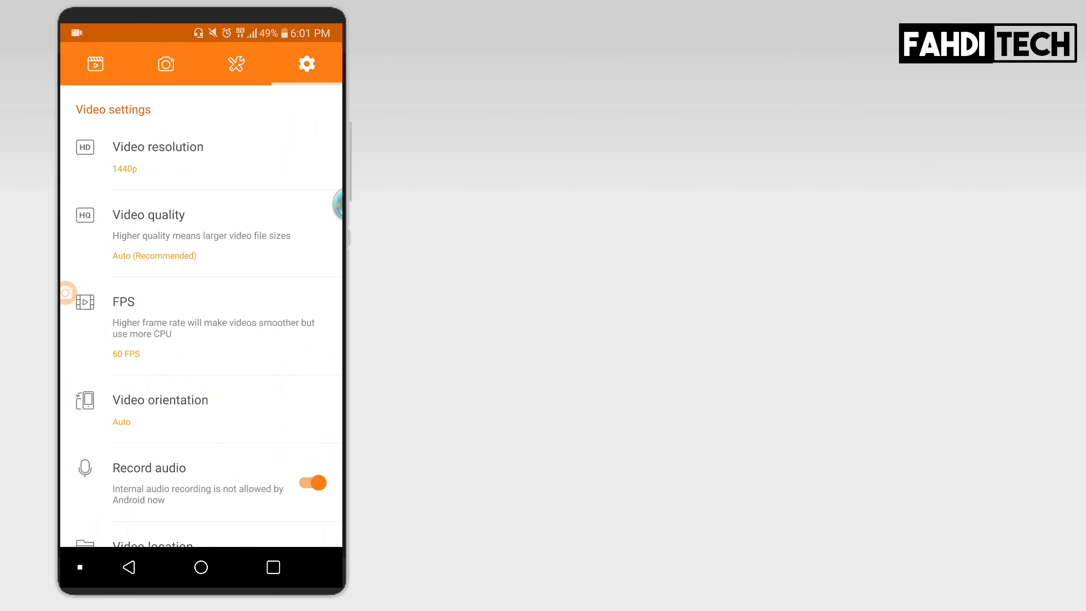
click(158, 153)
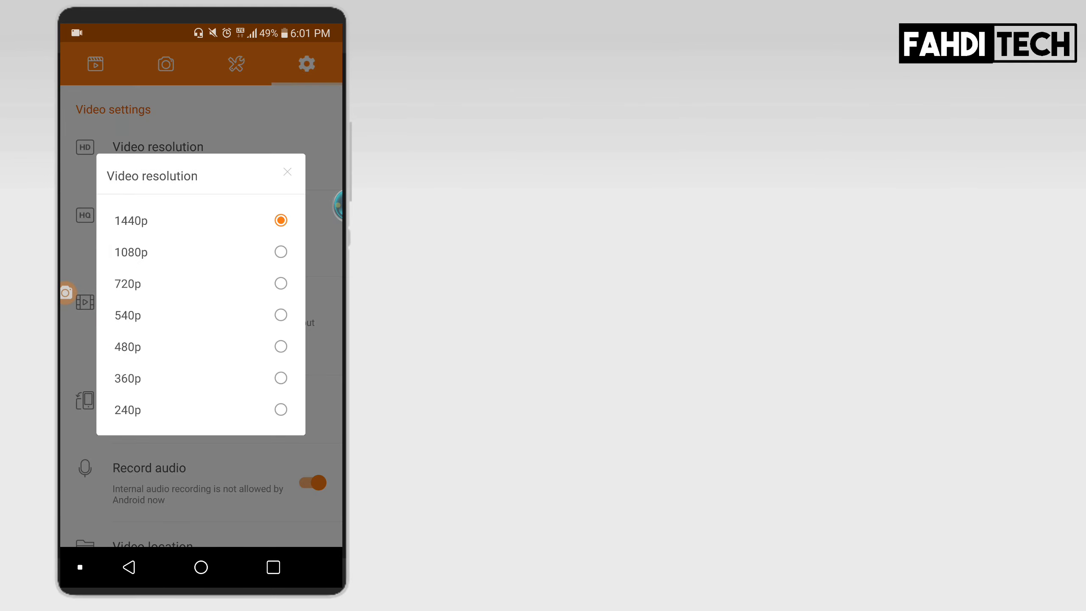
click(131, 220)
scroll(201, 314, down, 1)
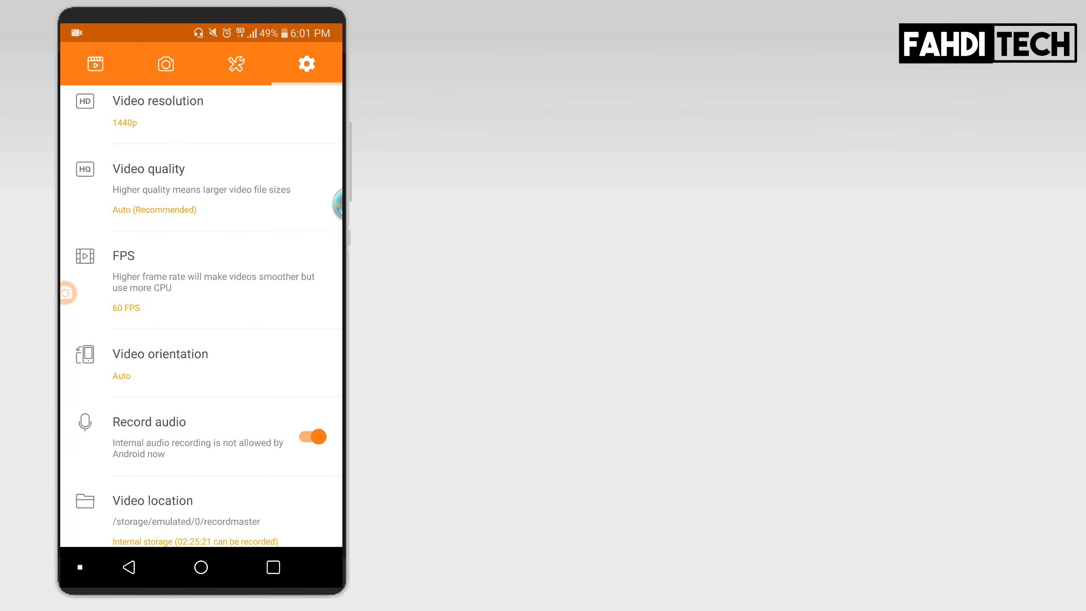
scroll(201, 314, down, 3)
scroll(201, 314, down, 3)
scroll(202, 314, down, 3)
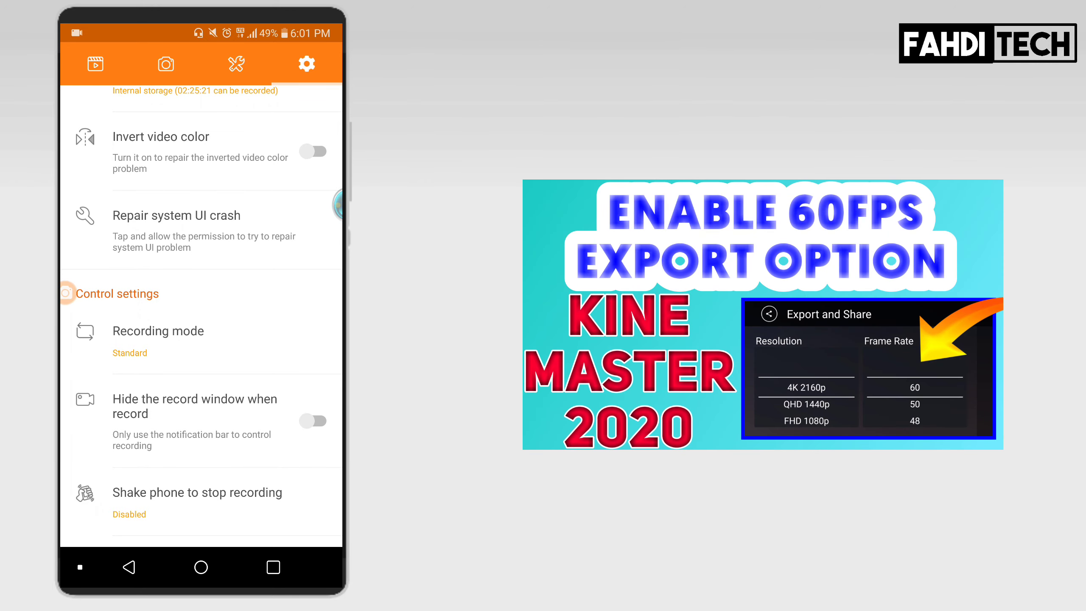
scroll(66, 292, down, 1)
scroll(66, 293, down, 1)
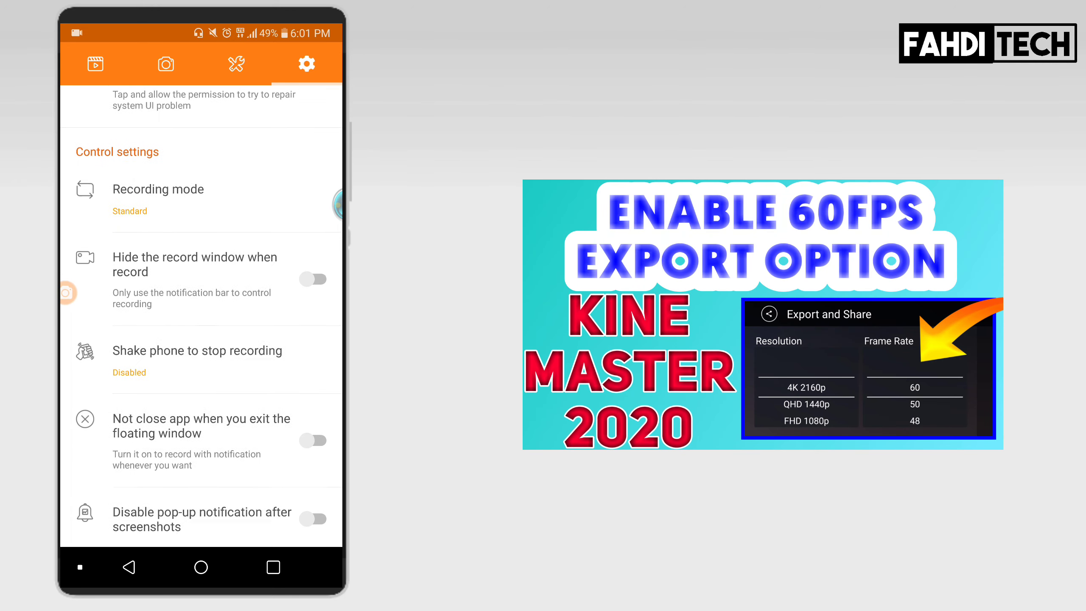
scroll(65, 293, down, 2)
scroll(65, 293, down, 1)
scroll(66, 294, down, 2)
scroll(66, 292, down, 2)
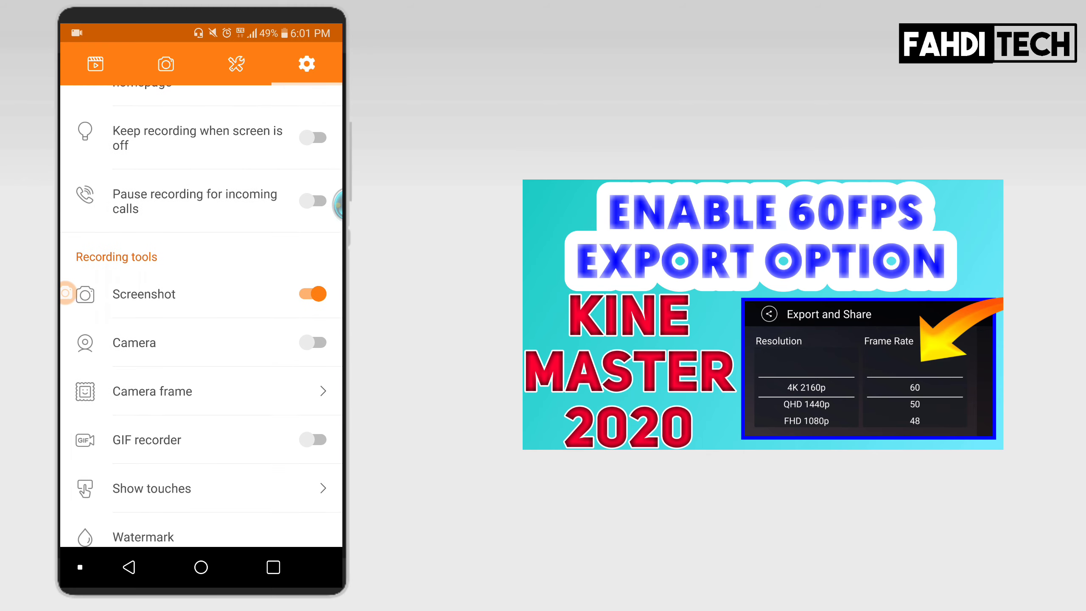
scroll(65, 293, down, 1)
scroll(65, 293, down, 1)
scroll(65, 293, down, 1)
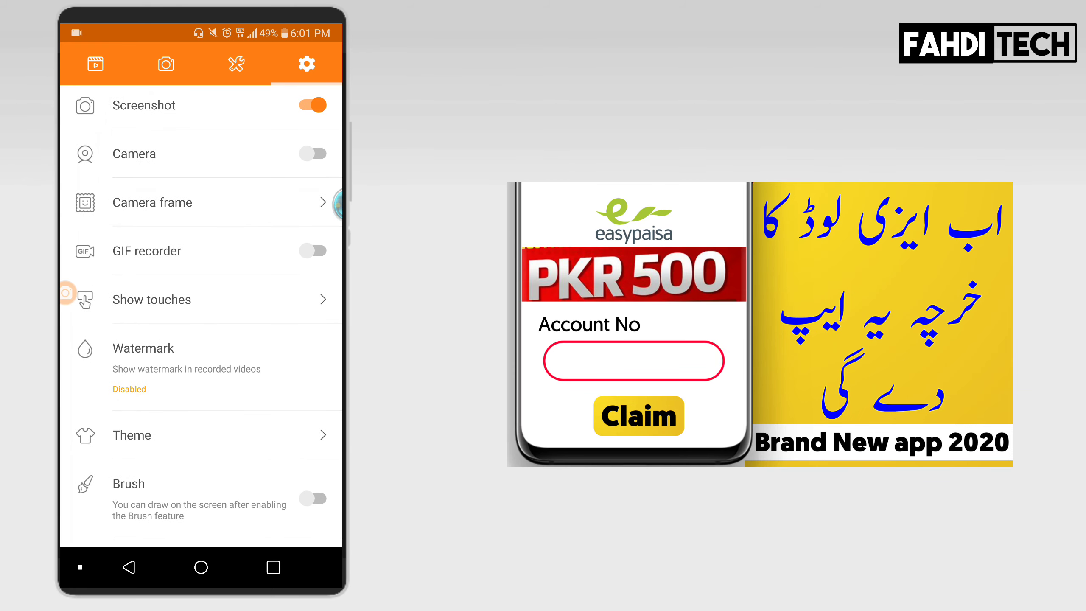
scroll(66, 294, down, 1)
scroll(65, 293, down, 1)
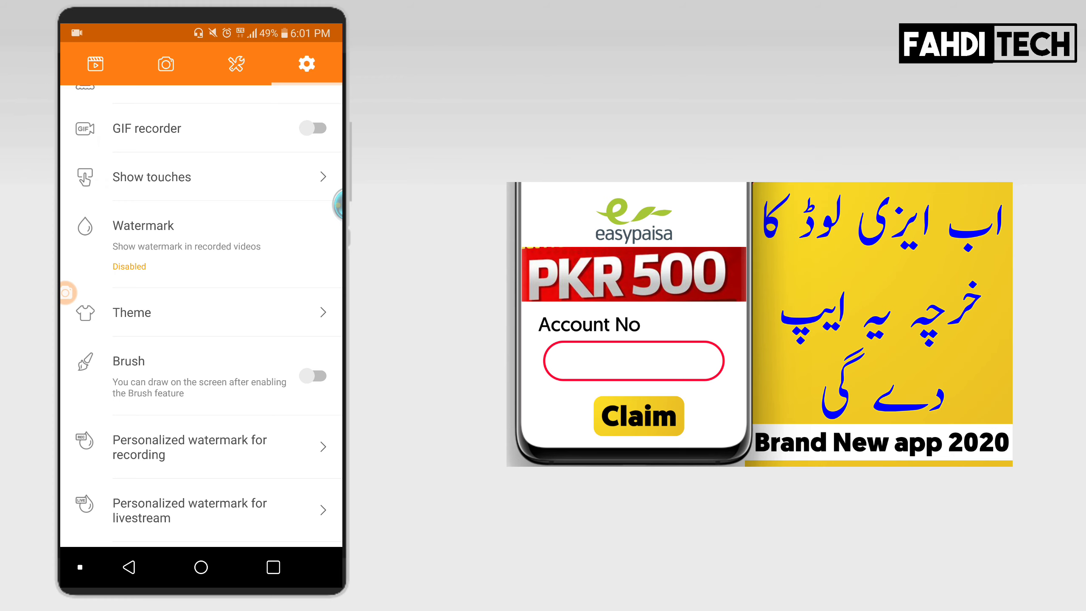
Open the Theme gallery, download the Lava theme and apply it
click(132, 313)
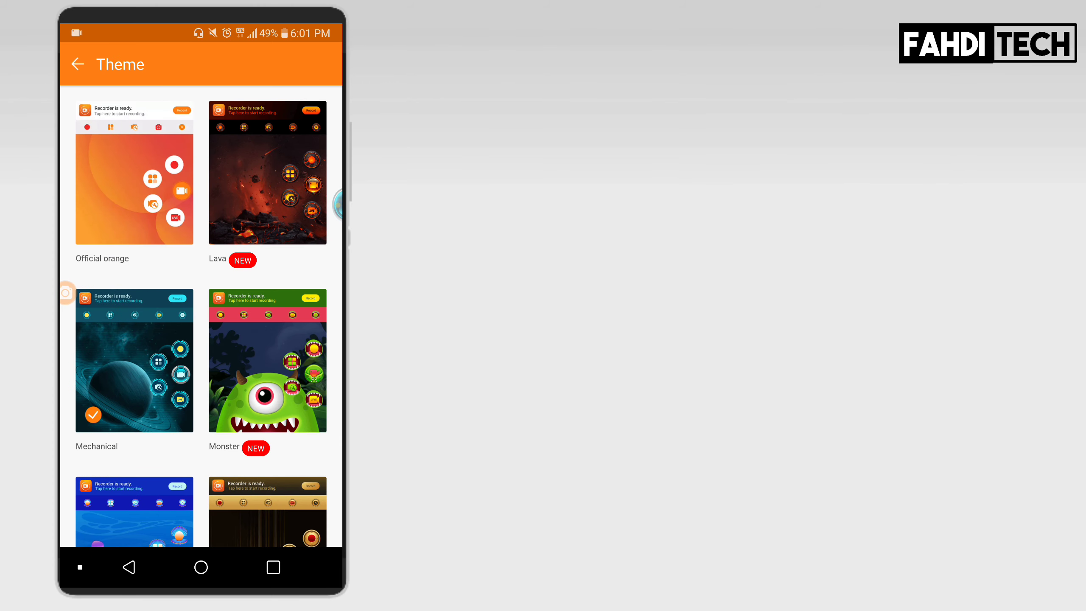
scroll(201, 317, down, 2)
scroll(201, 317, up, 1)
scroll(201, 317, up, 1)
scroll(201, 317, down, 3)
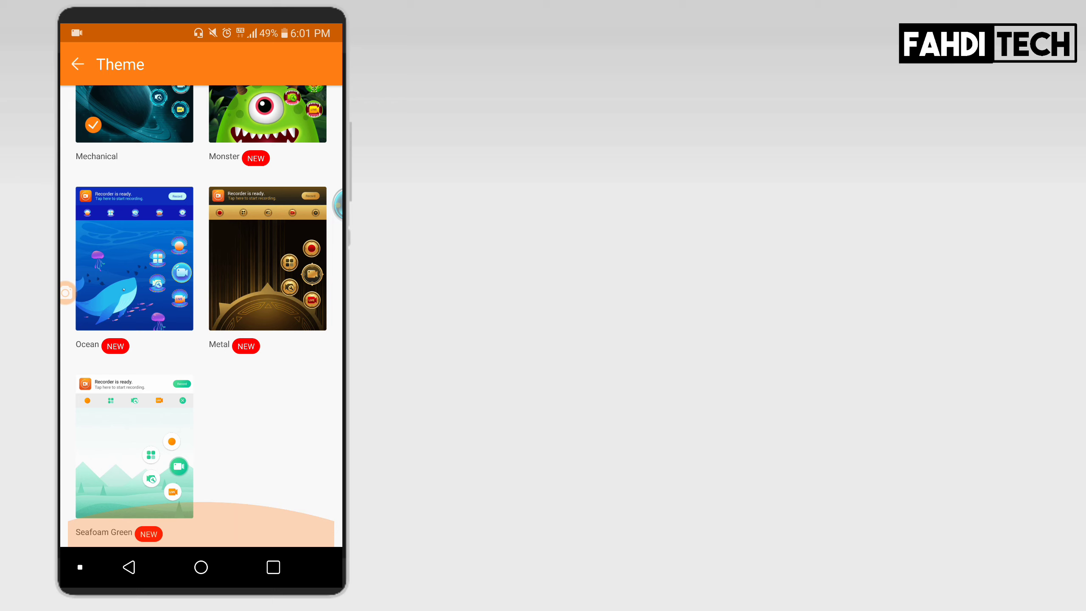
scroll(201, 317, up, 3)
scroll(202, 316, down, 3)
scroll(202, 316, up, 3)
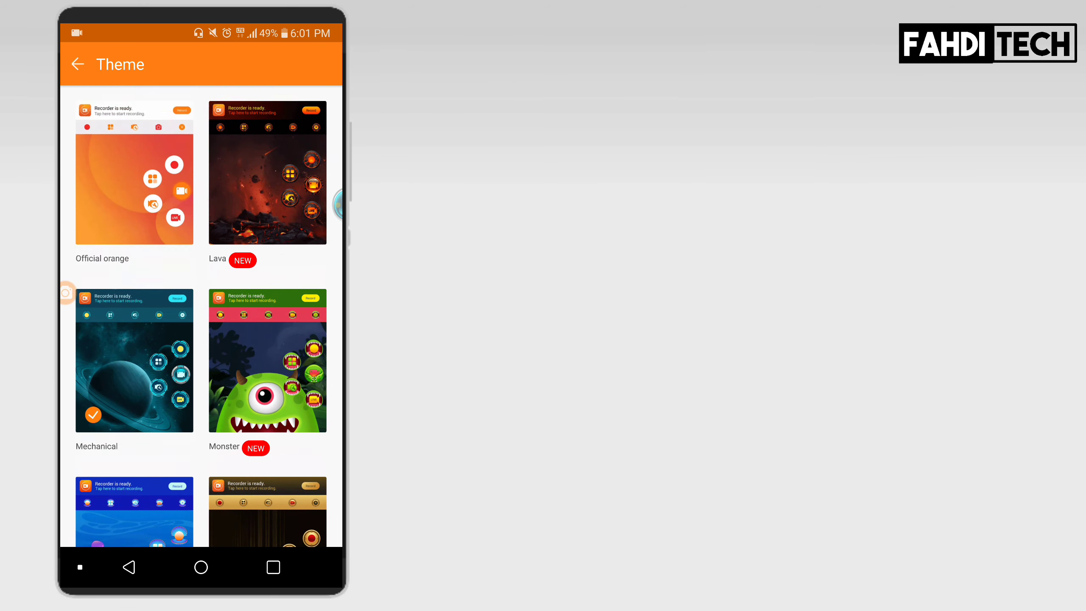
scroll(201, 317, down, 1)
scroll(201, 317, up, 1)
scroll(202, 317, down, 1)
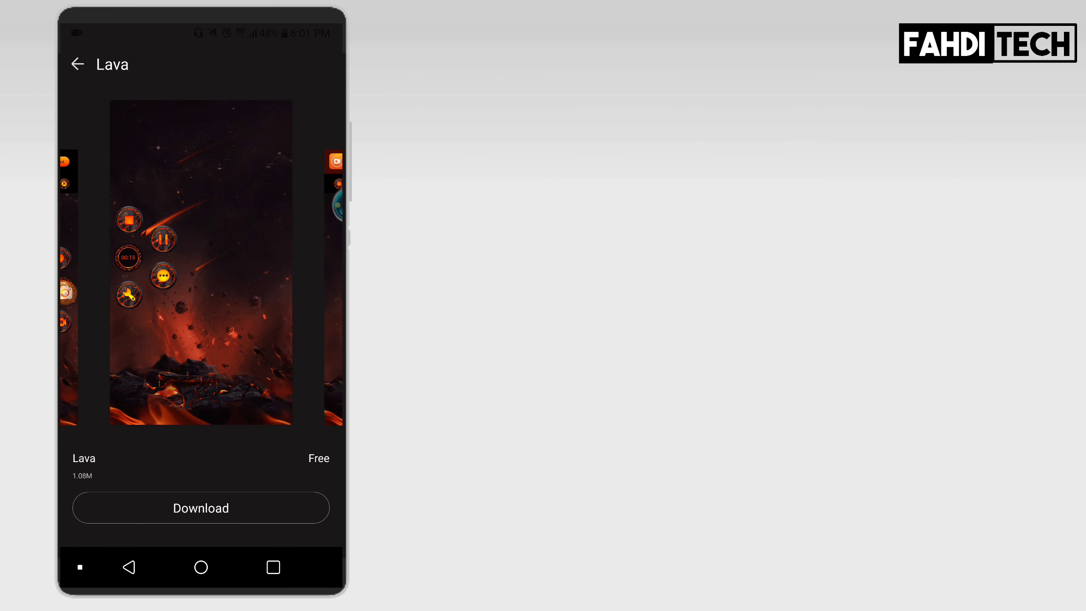
click(201, 507)
click(201, 508)
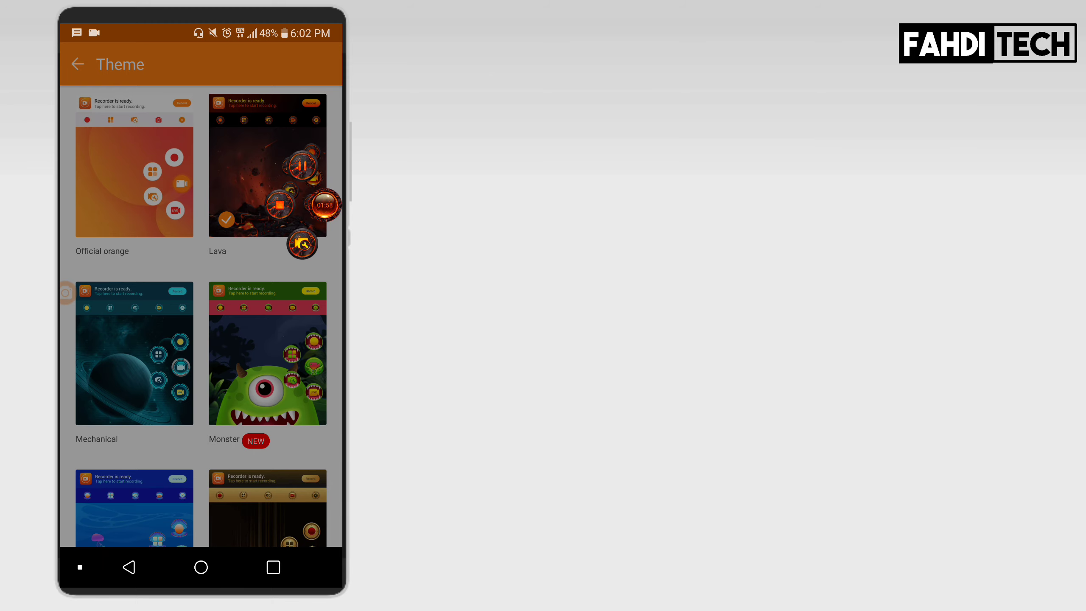
Go to the first home page and expand the lowered floating recorder bubble
click(201, 566)
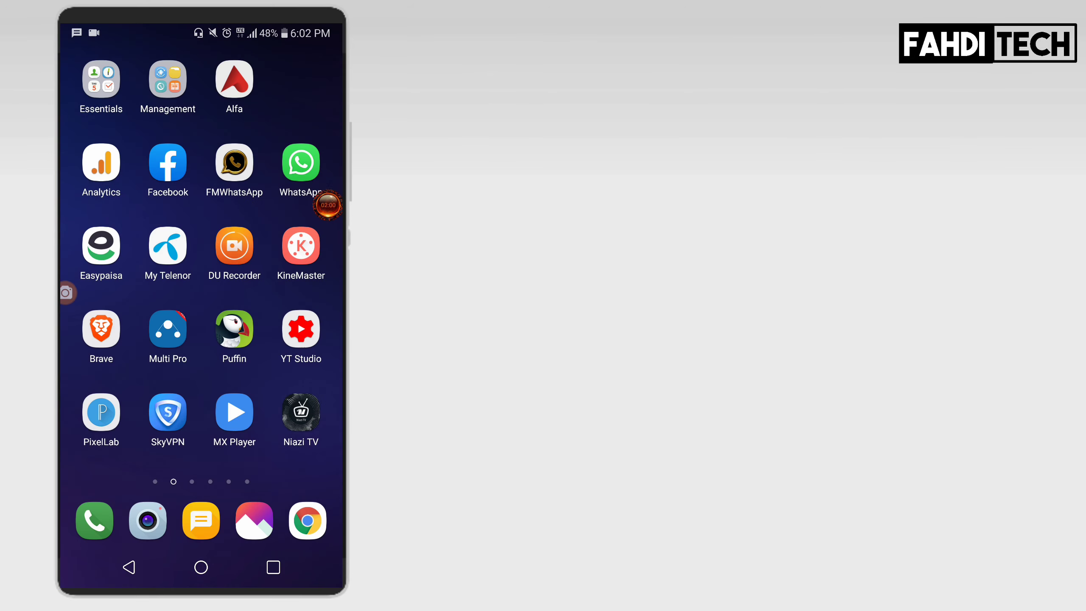
drag(102, 340, 297, 340)
drag(323, 230, 309, 247)
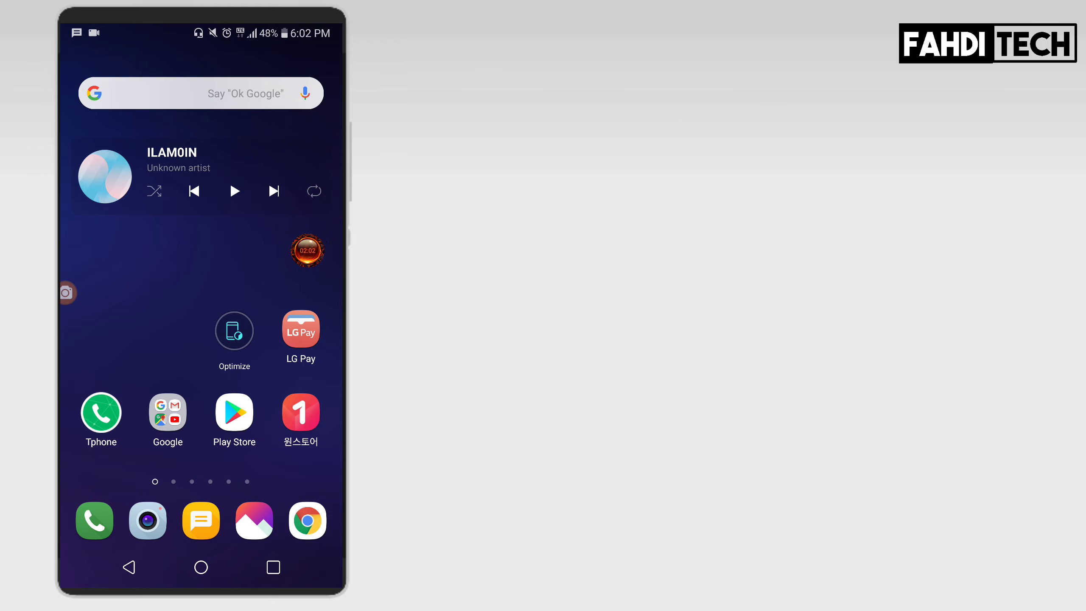
click(324, 251)
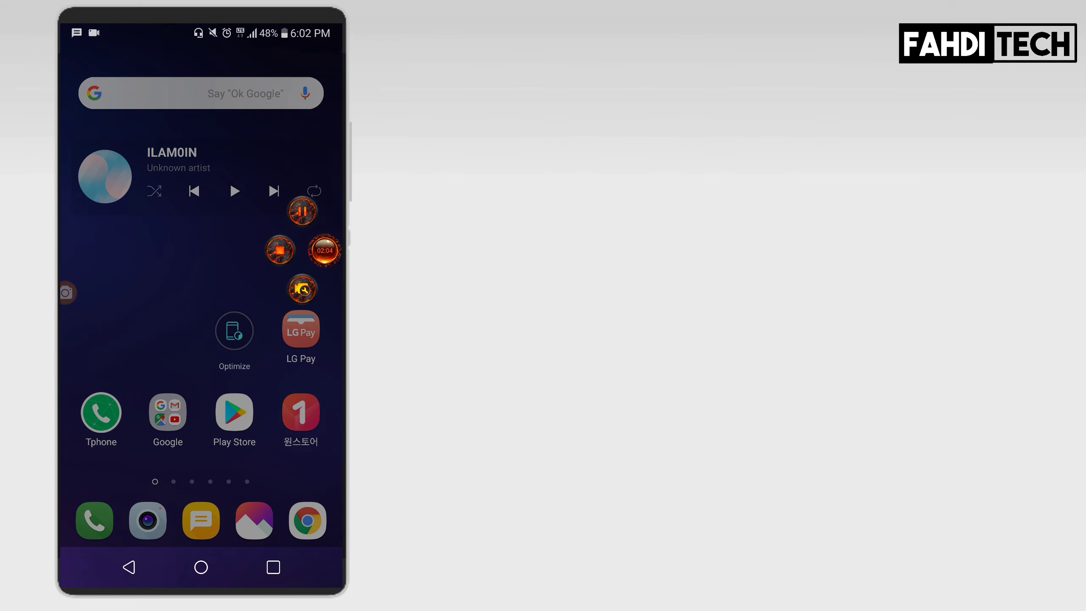
Pull down and close the notification shade, then show the recent apps list
drag(202, 32, 201, 339)
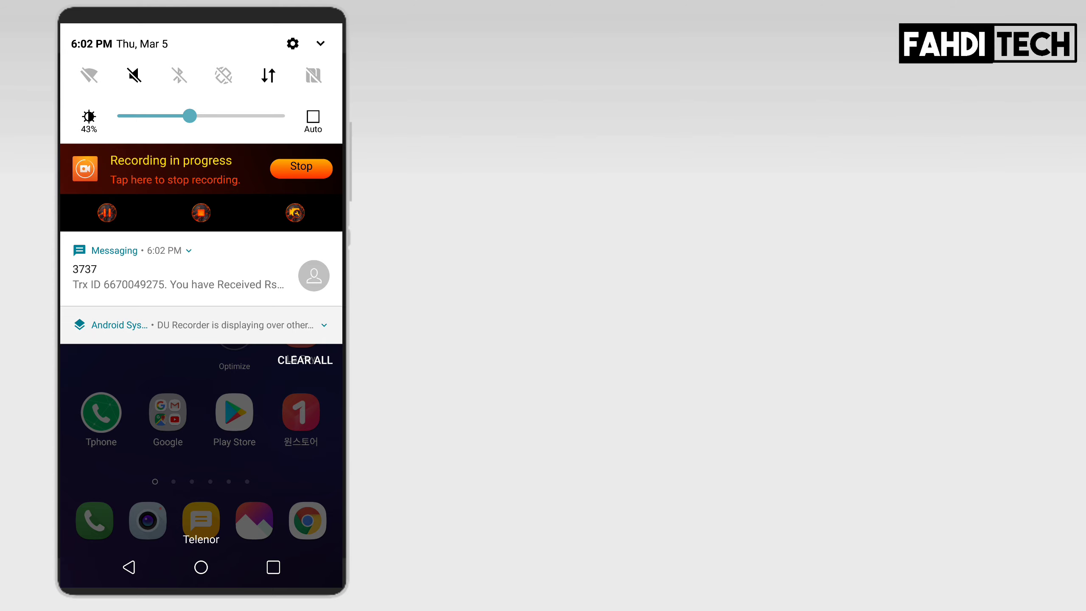
drag(201, 339, 201, 85)
click(274, 567)
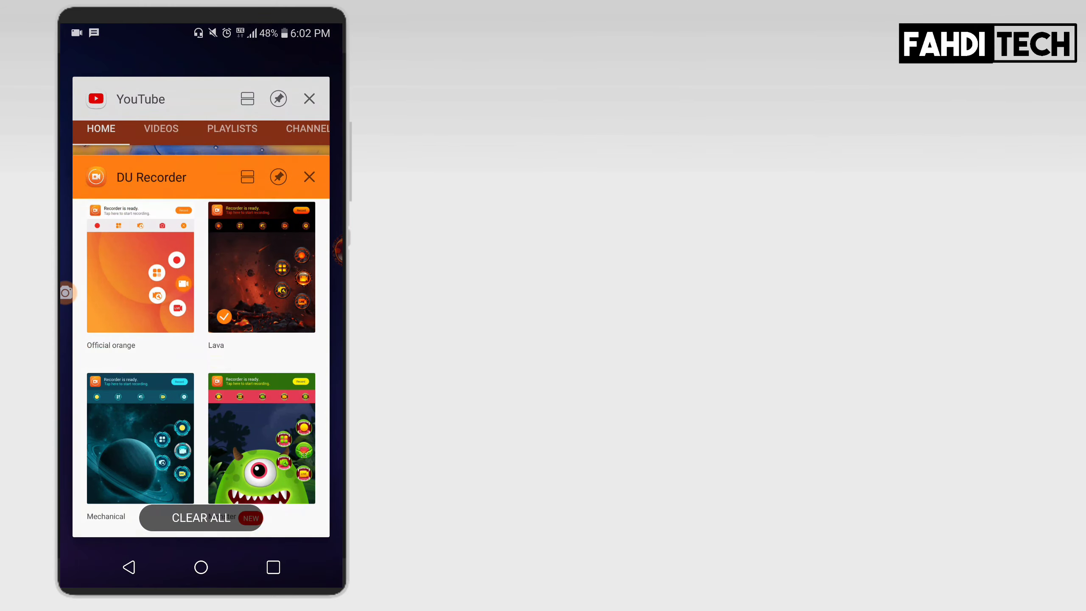
Reopen DU Recorder's theme list, download and apply Metal, then go home
click(201, 340)
scroll(201, 340, down, 2)
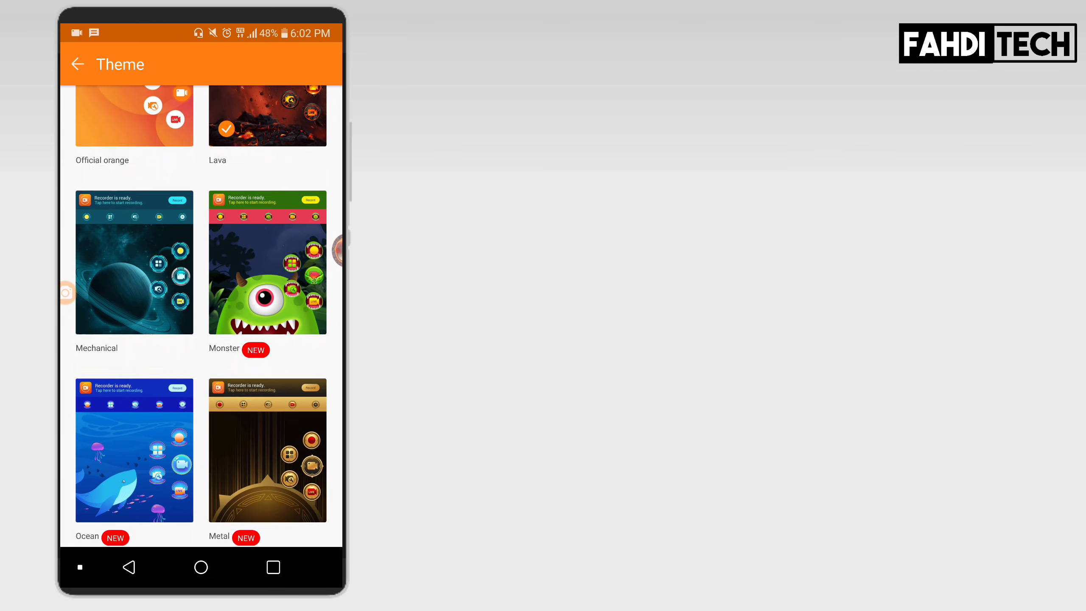
scroll(201, 340, down, 3)
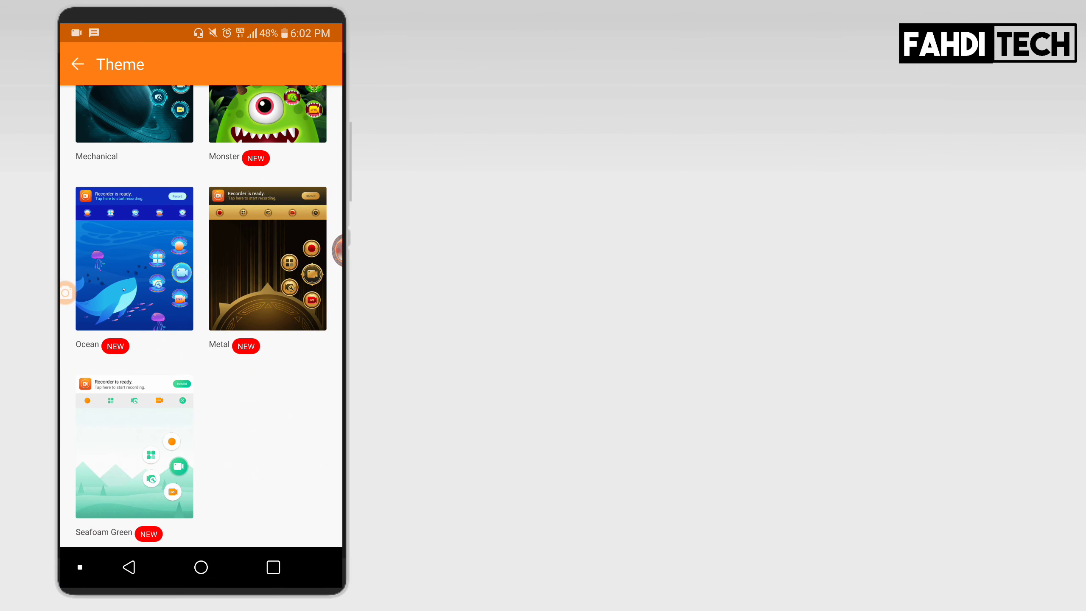
click(268, 258)
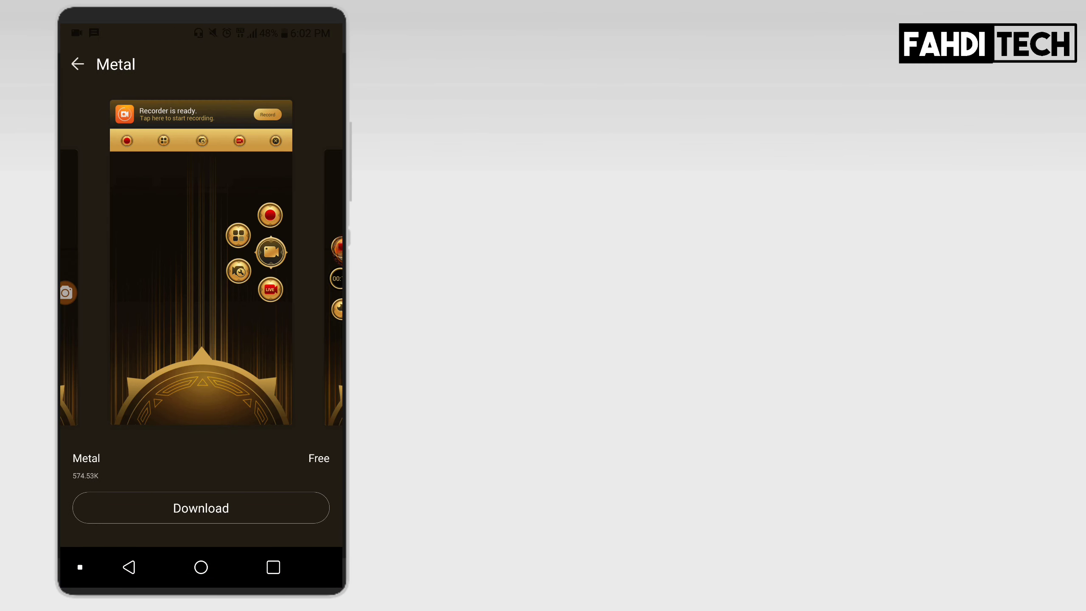
click(201, 507)
click(201, 509)
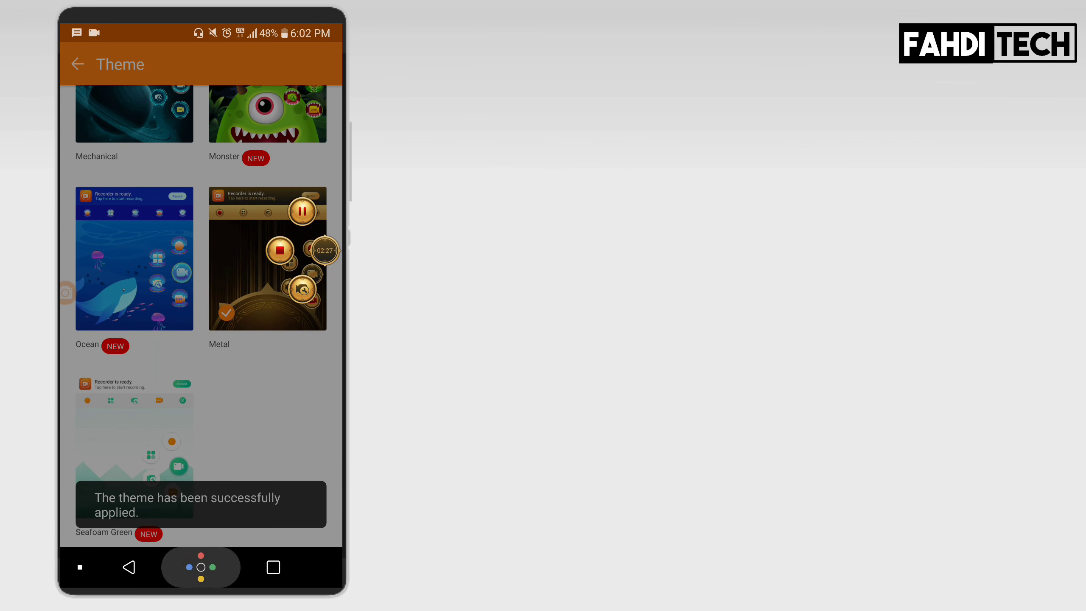
click(202, 568)
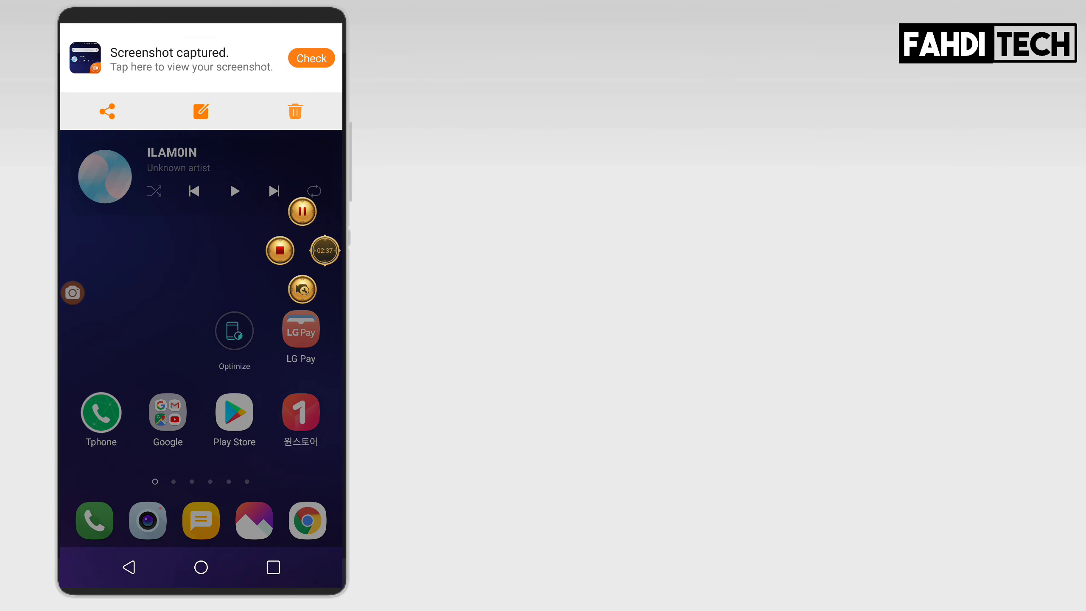
Delete the captured screenshot, deny camera access for the toolbox camera overlay, and go back
click(296, 111)
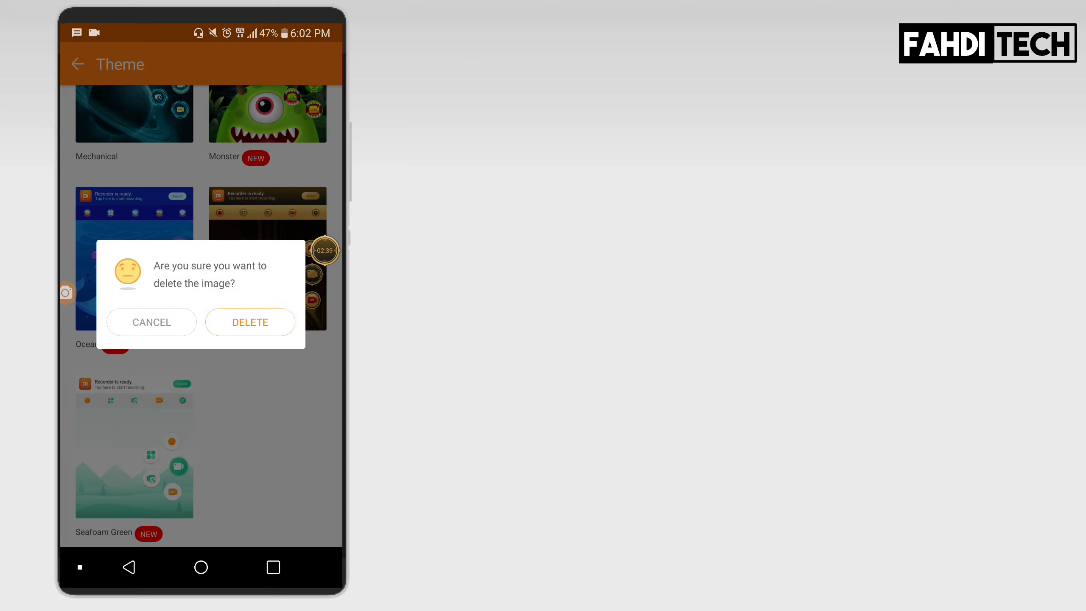
click(251, 322)
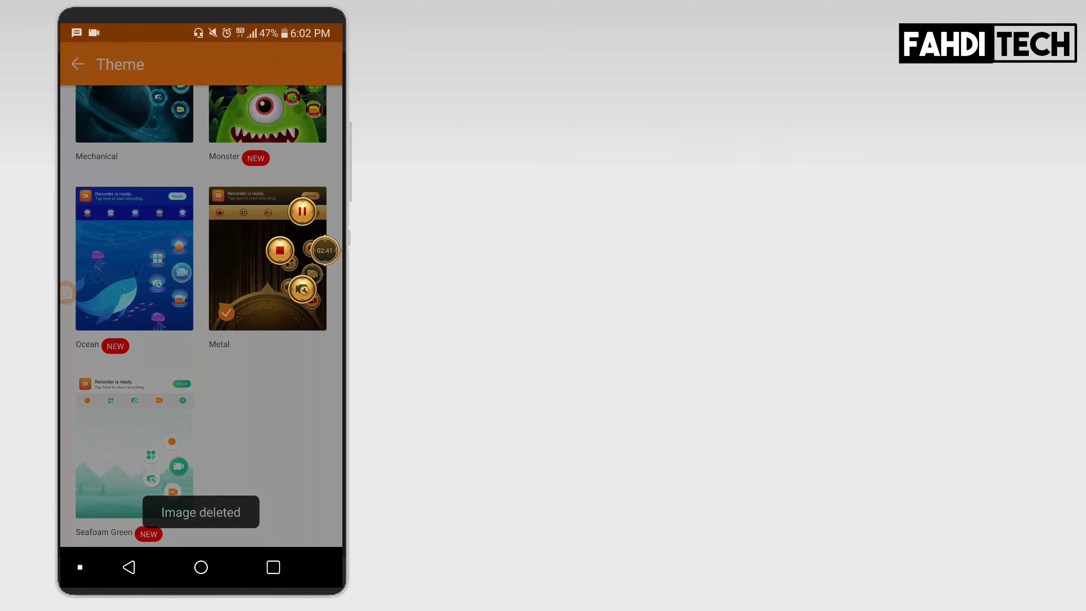
click(303, 289)
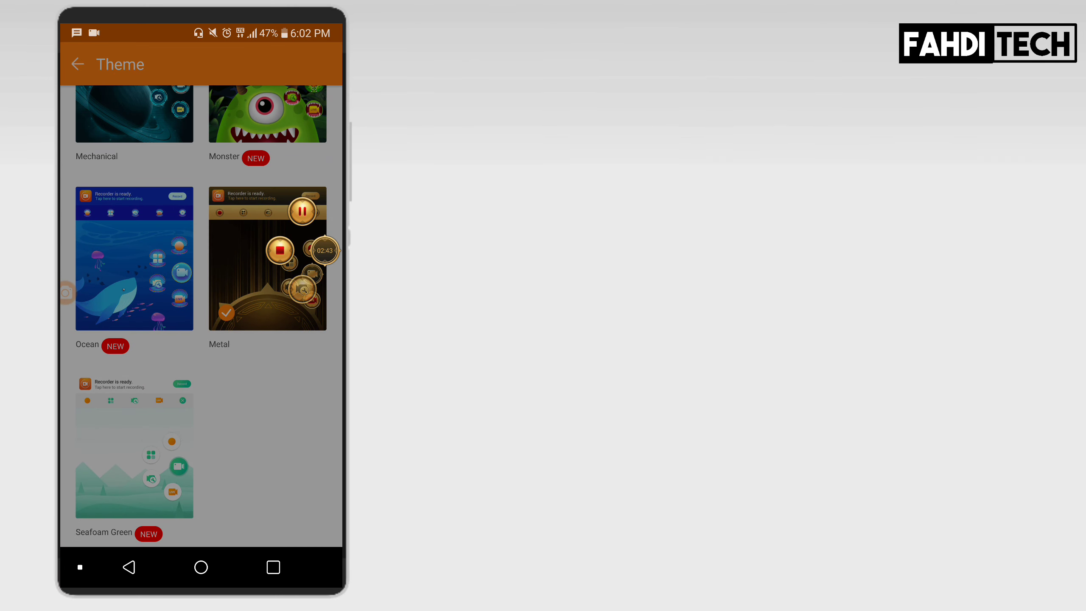
click(277, 235)
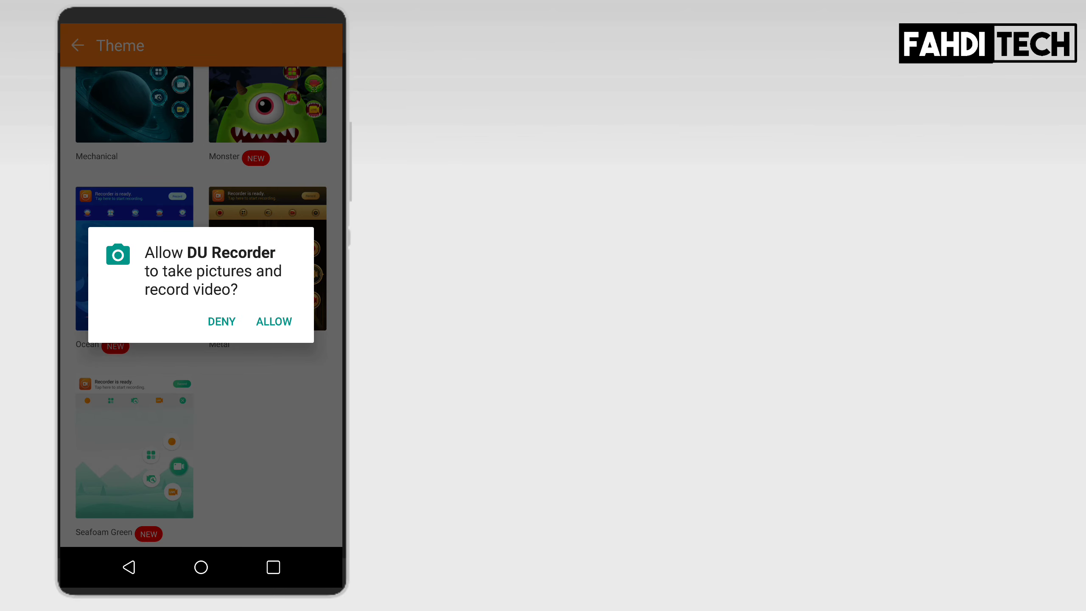
click(221, 321)
click(150, 337)
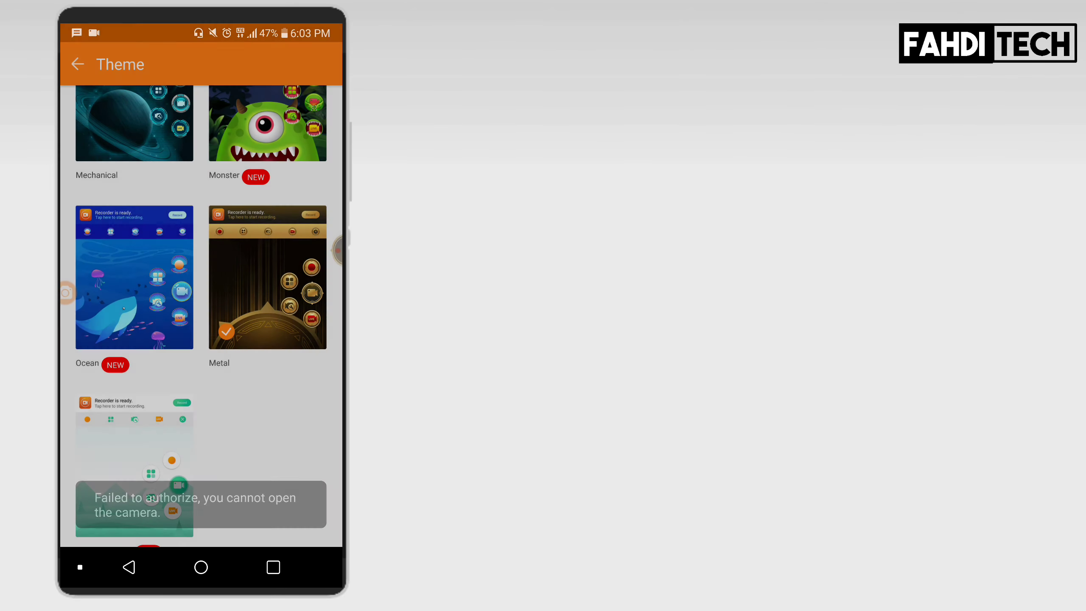
click(130, 568)
Swipe away the Messaging notification and expand the gold-themed floating recorder controls
click(130, 567)
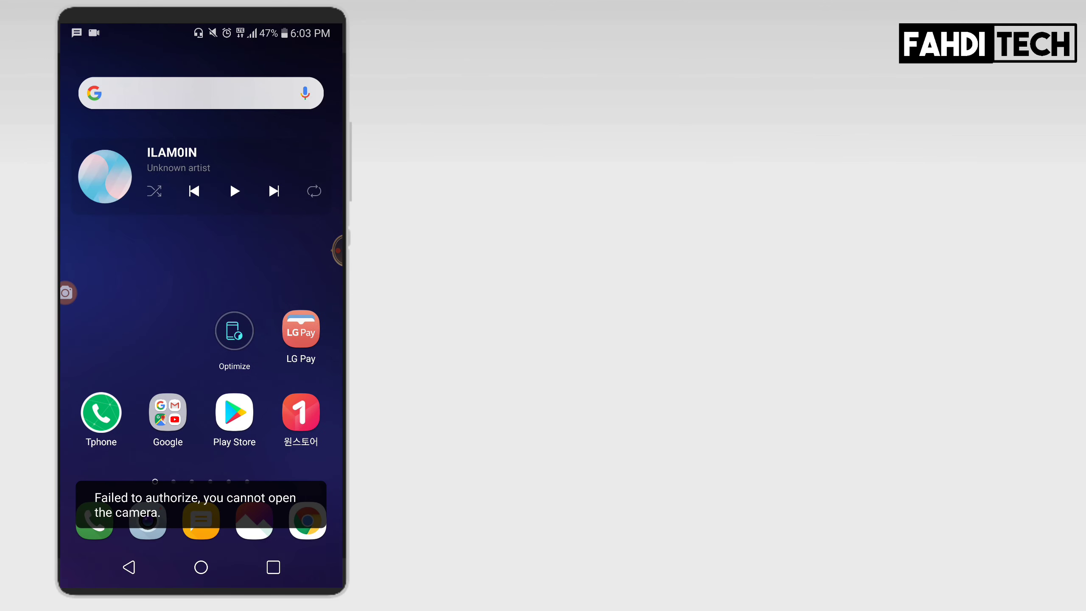
drag(201, 34, 202, 382)
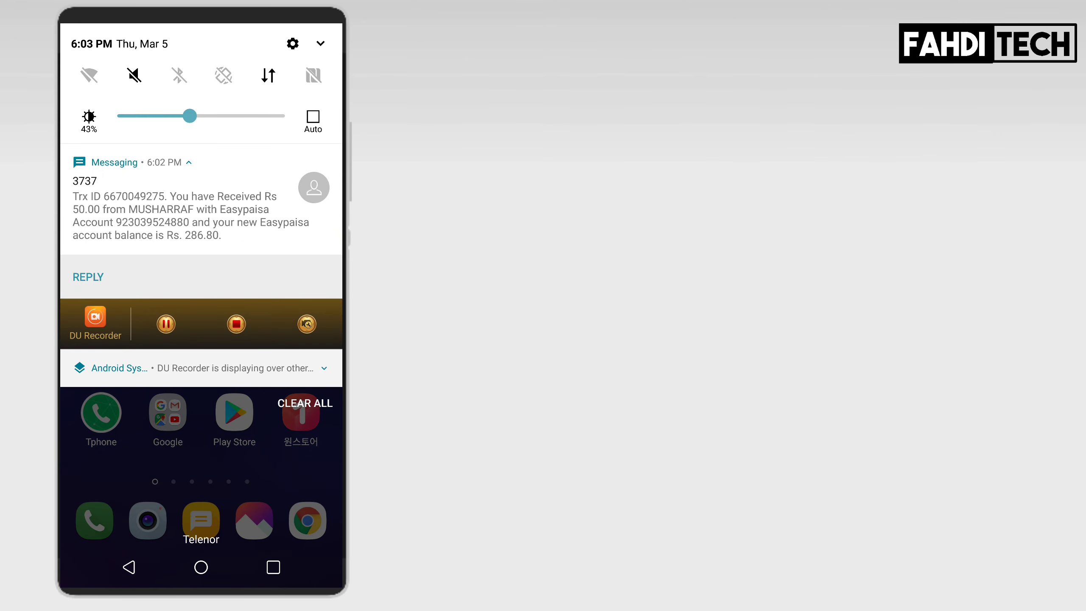
drag(128, 208, 340, 209)
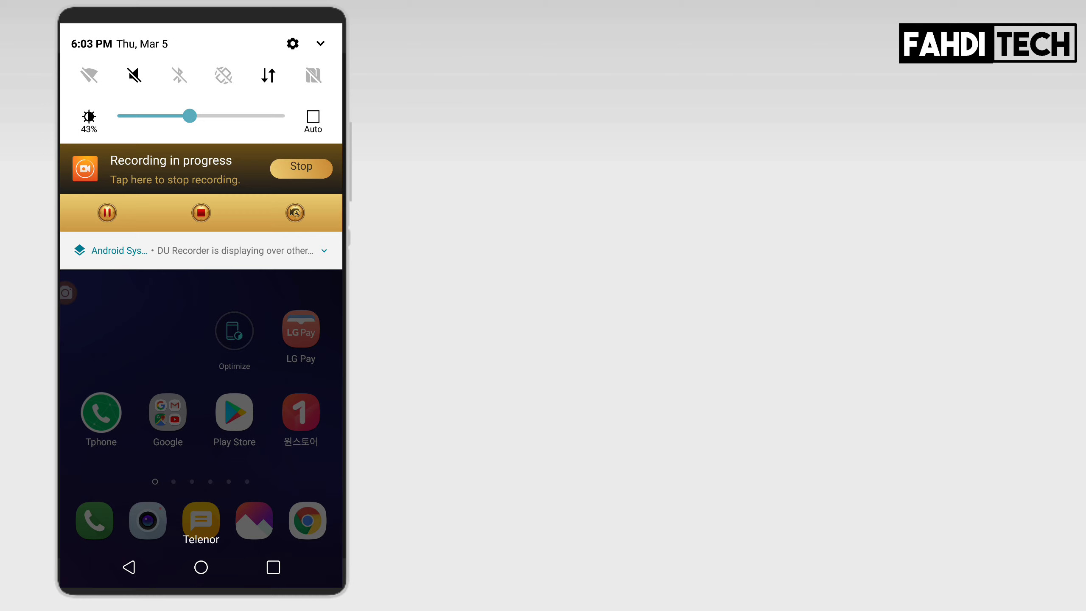
drag(201, 382, 201, 84)
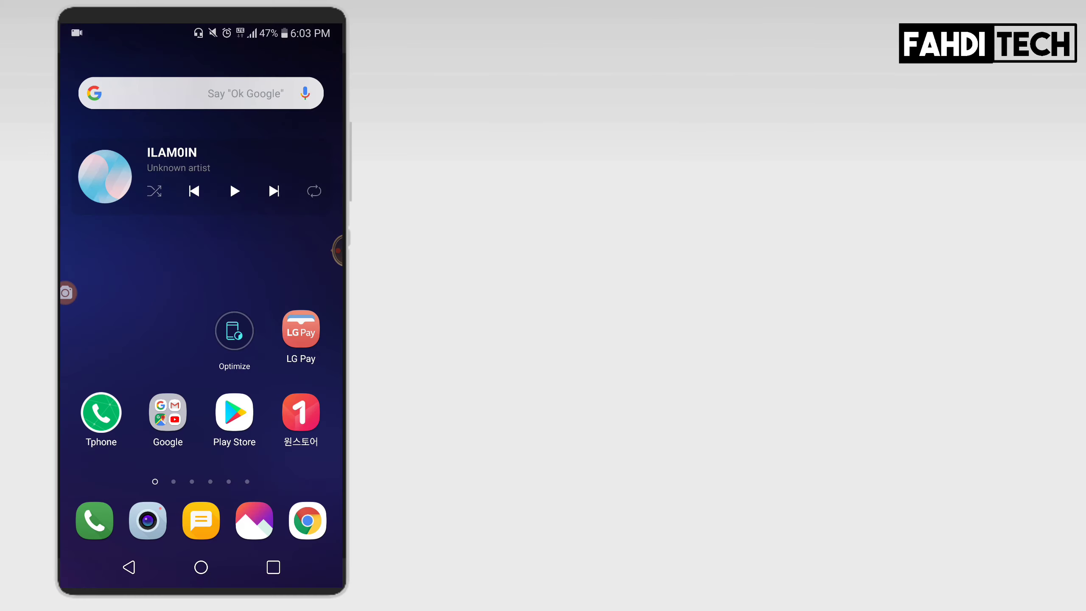
click(337, 250)
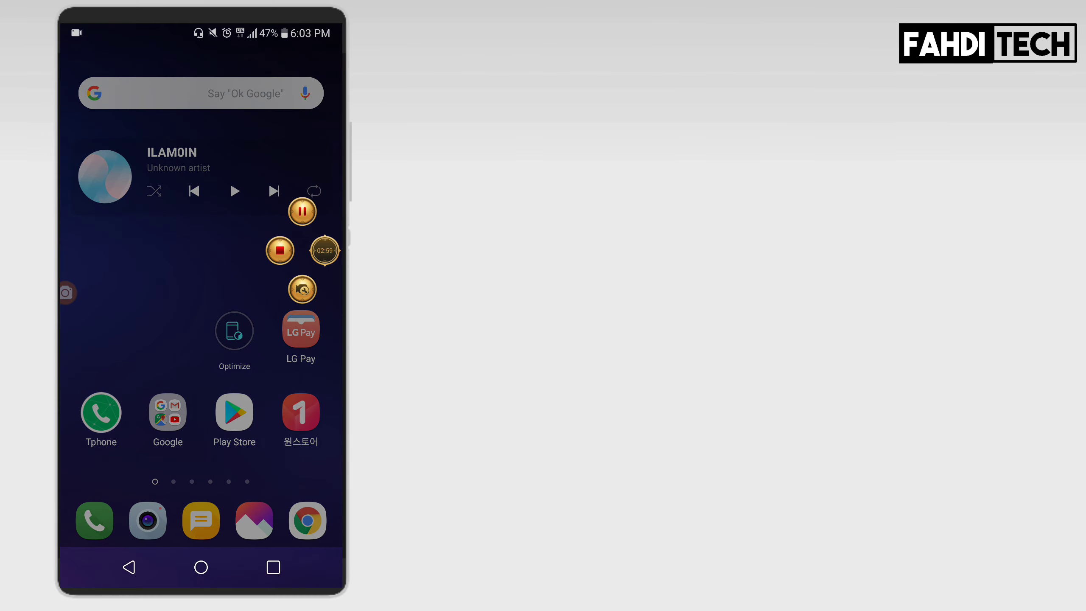